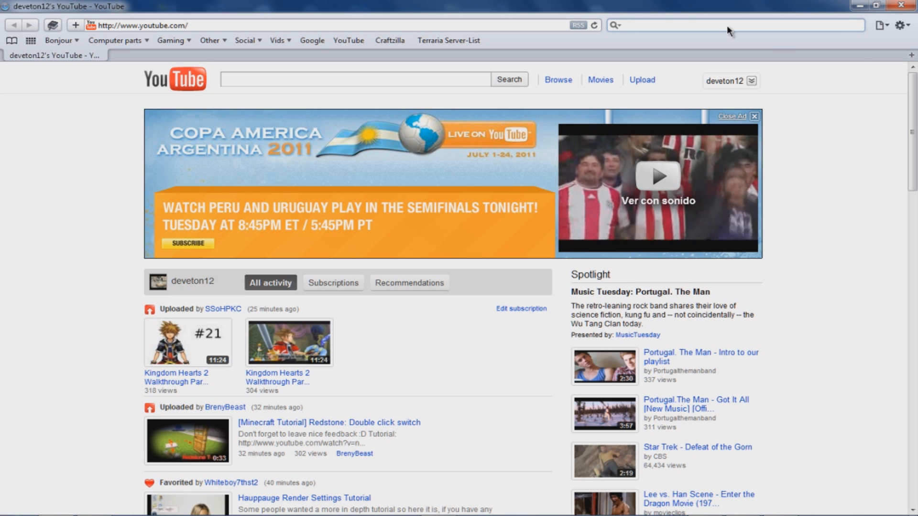
{"action": "type", "text": "cyberduck"}
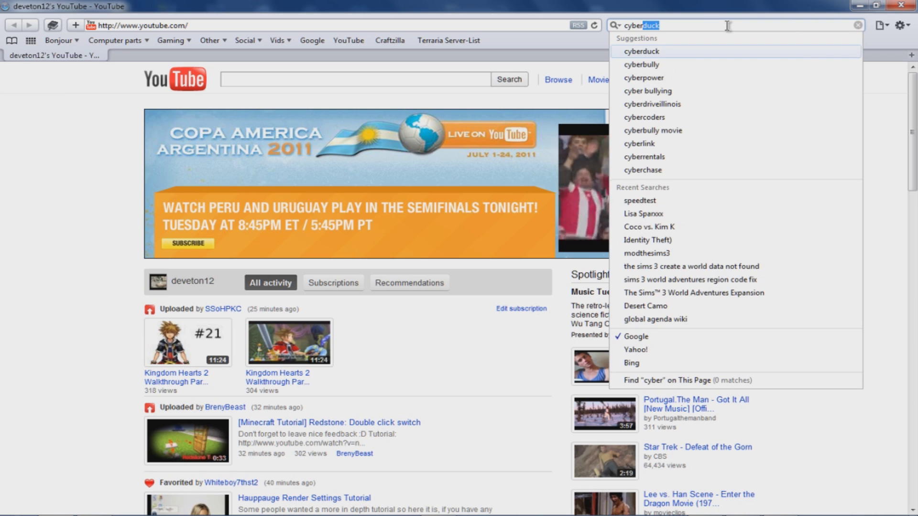
Submit the Safari web search for "cyberduck" to load the Google results.
{"action": "key", "text": "Return"}
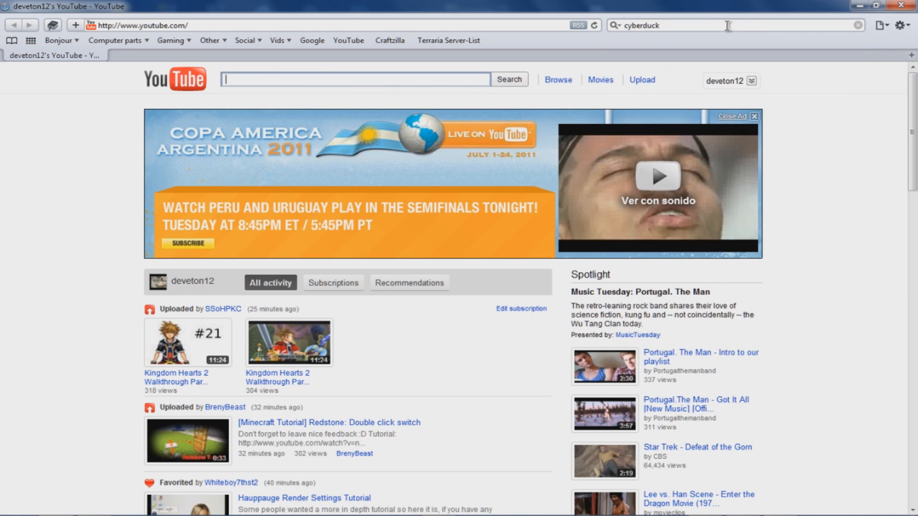
View the official cyberduck.ch site from the first result, then close Safari.
{"action": "left_click", "coordinate": [416, 146]}
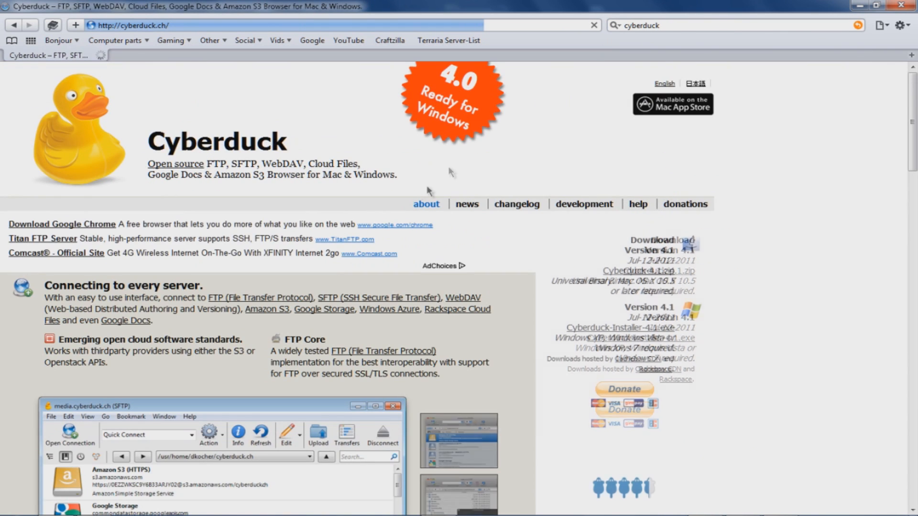
{"action": "scroll", "coordinate": [300, 155], "scroll_direction": "down", "scroll_amount": 1}
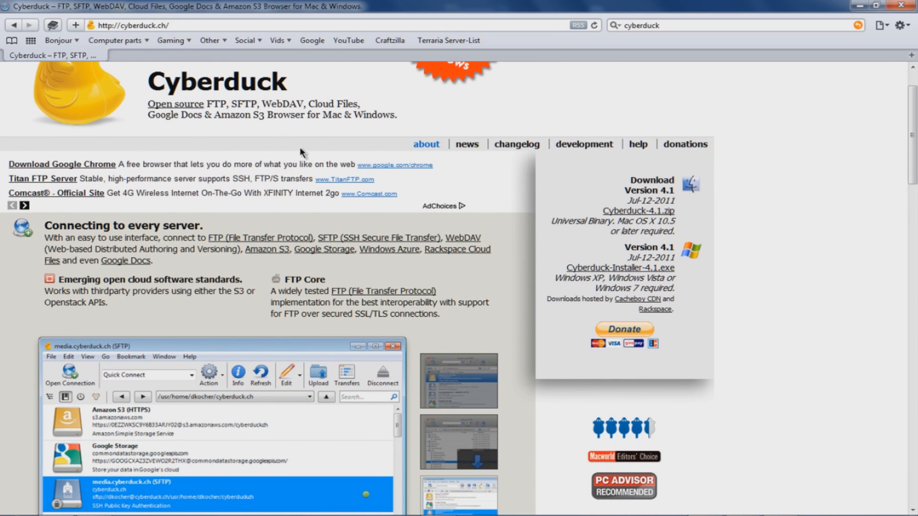
{"action": "scroll", "coordinate": [300, 147], "scroll_direction": "down", "scroll_amount": 2}
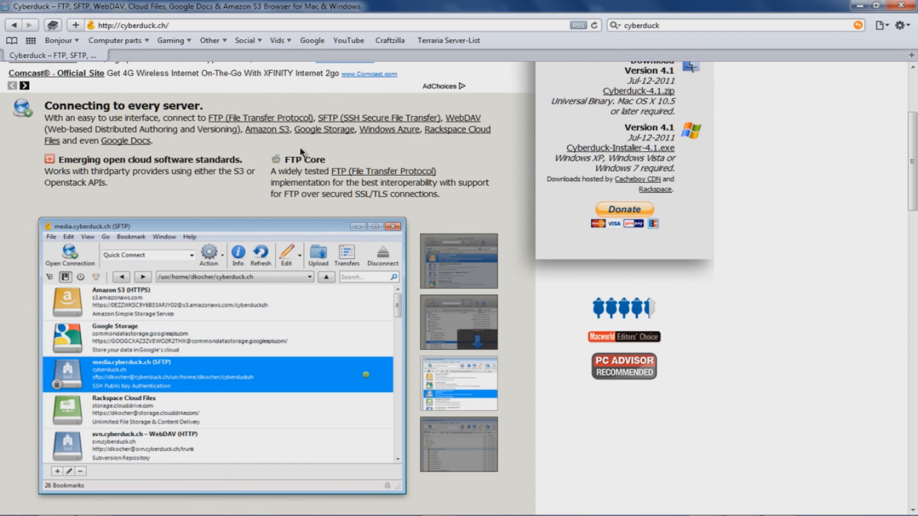
{"action": "scroll", "coordinate": [300, 147], "scroll_direction": "down", "scroll_amount": 3}
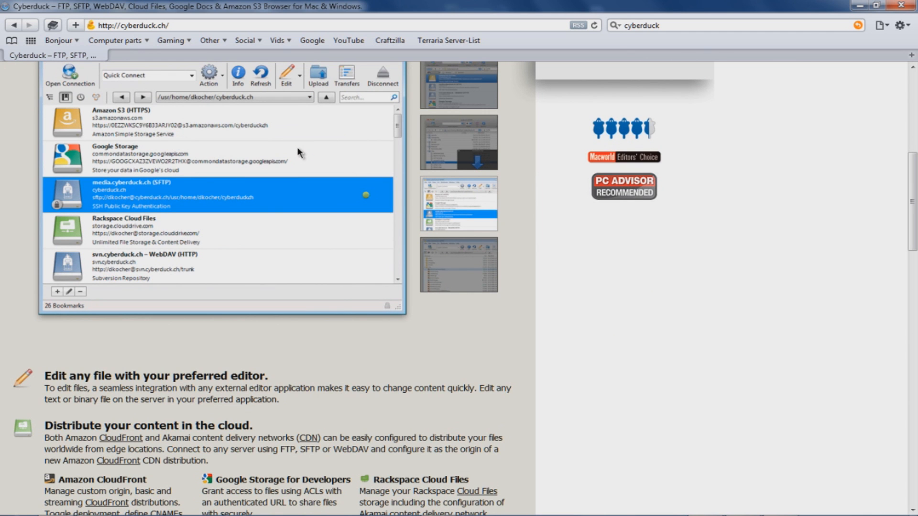
{"action": "scroll", "coordinate": [297, 147], "scroll_direction": "down", "scroll_amount": 2}
{"action": "scroll", "coordinate": [296, 147], "scroll_direction": "down", "scroll_amount": 3}
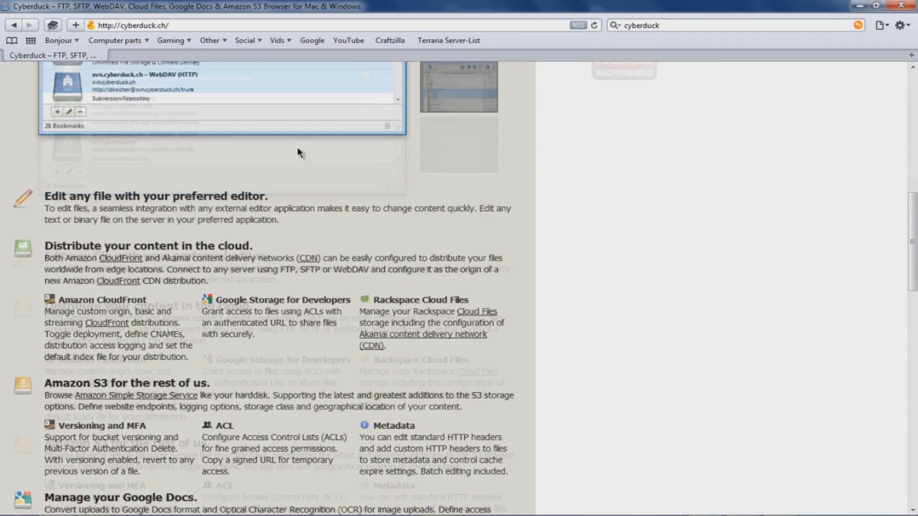
{"action": "scroll", "coordinate": [297, 147], "scroll_direction": "down", "scroll_amount": 2}
{"action": "scroll", "coordinate": [297, 147], "scroll_direction": "down", "scroll_amount": 3}
{"action": "scroll", "coordinate": [298, 148], "scroll_direction": "down", "scroll_amount": 3}
{"action": "scroll", "coordinate": [297, 147], "scroll_direction": "down", "scroll_amount": 2}
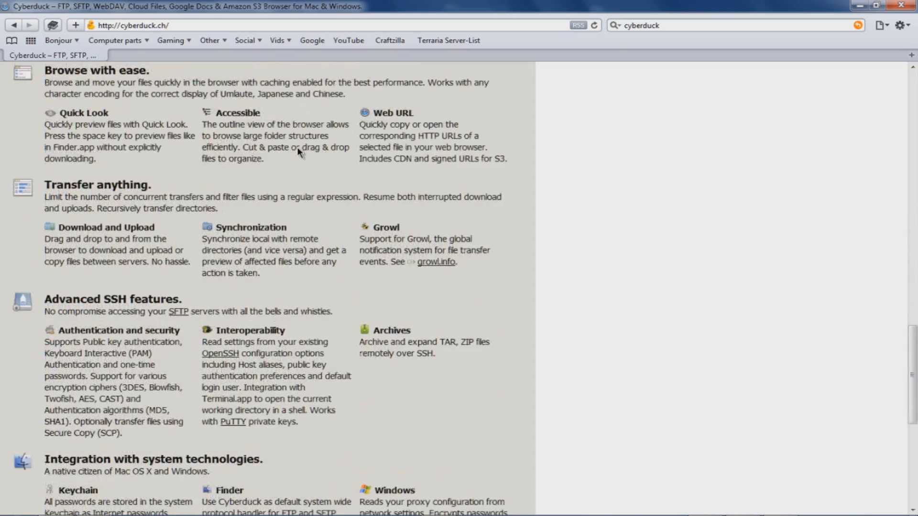
{"action": "scroll", "coordinate": [297, 147], "scroll_direction": "up", "scroll_amount": 4}
{"action": "scroll", "coordinate": [297, 147], "scroll_direction": "up", "scroll_amount": 5}
{"action": "scroll", "coordinate": [297, 147], "scroll_direction": "up", "scroll_amount": 5}
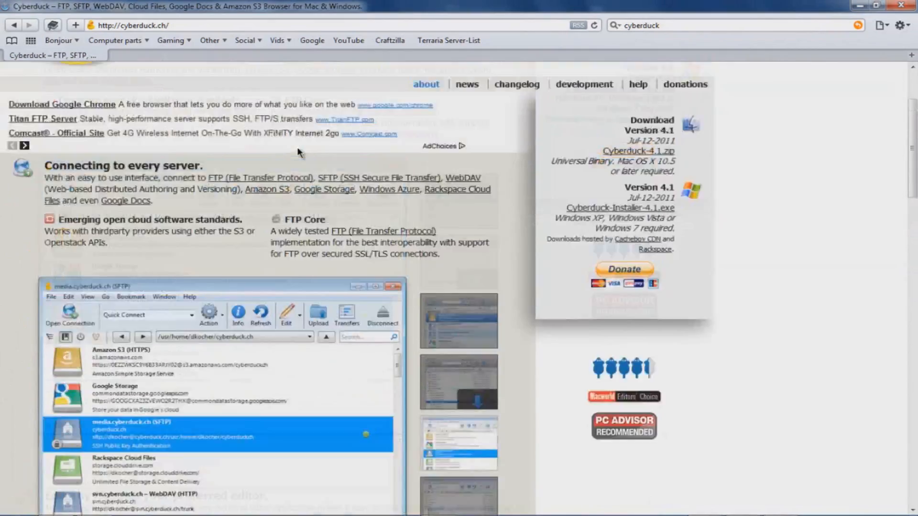
{"action": "scroll", "coordinate": [296, 147], "scroll_direction": "up", "scroll_amount": 2}
{"action": "scroll", "coordinate": [297, 147], "scroll_direction": "up", "scroll_amount": 2}
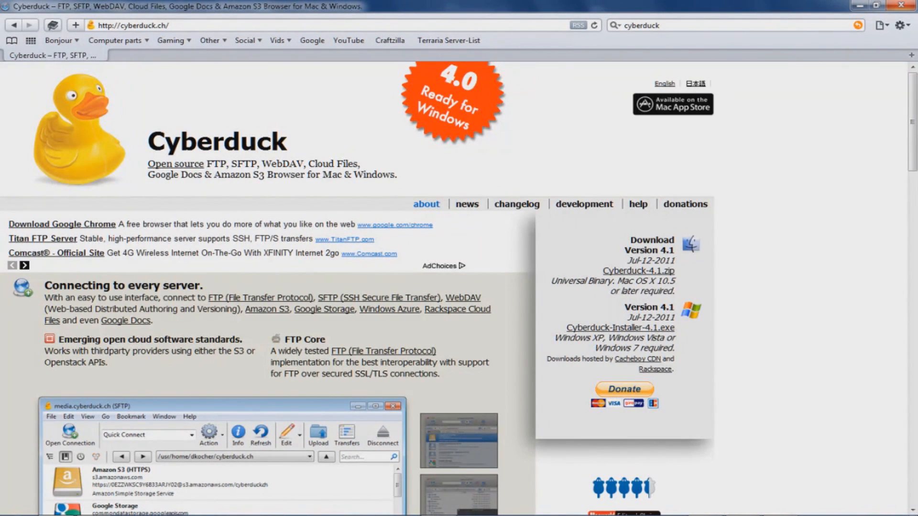
{"action": "left_click", "coordinate": [901, 7]}
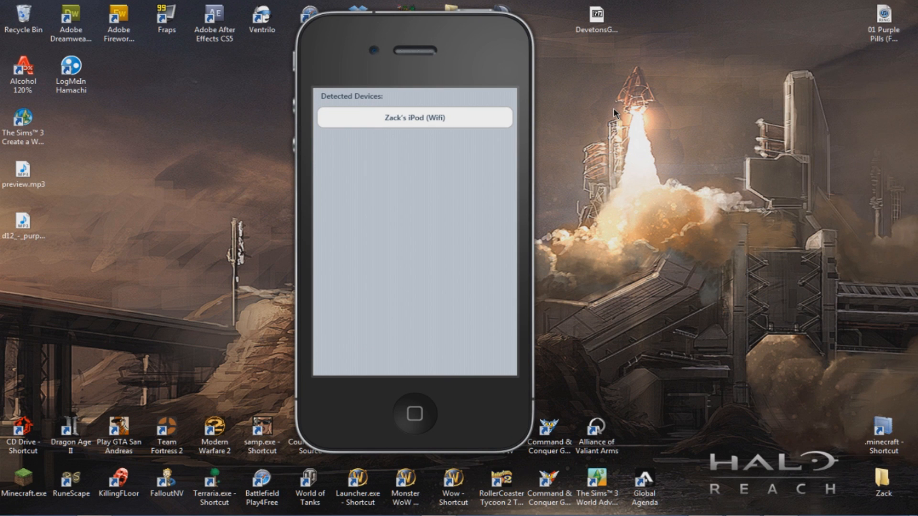
Connect ScreenSplitr to the iPod listed under Detected Devices (Wifi).
{"action": "left_click", "coordinate": [425, 122]}
Mirror the iPod, browse into Utilities toward its Wi-Fi settings, and bring up ScreenSplitr's menu.
{"action": "left_click", "coordinate": [447, 119]}
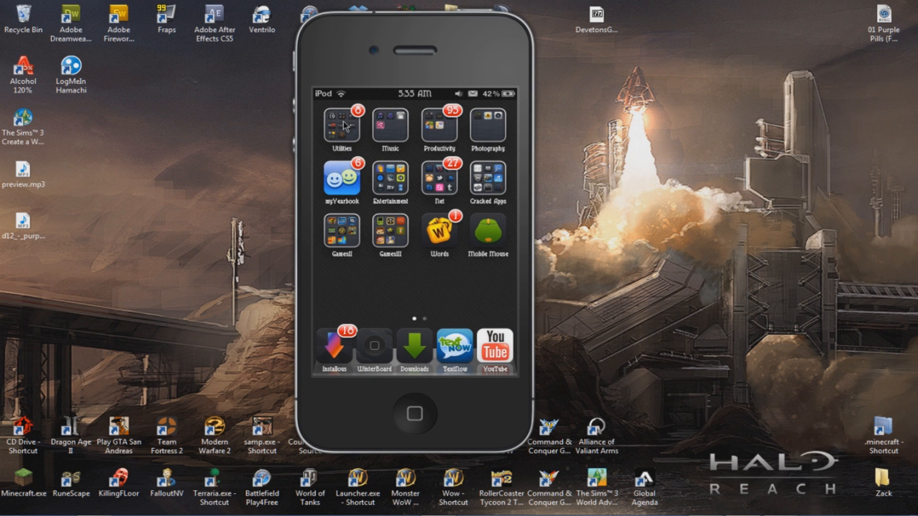
{"action": "left_click", "coordinate": [343, 121]}
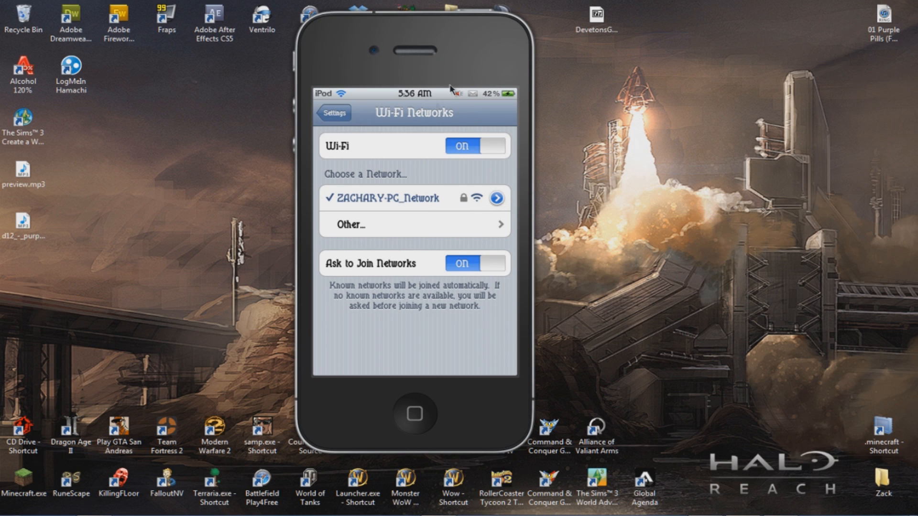
{"action": "right_click", "coordinate": [477, 76]}
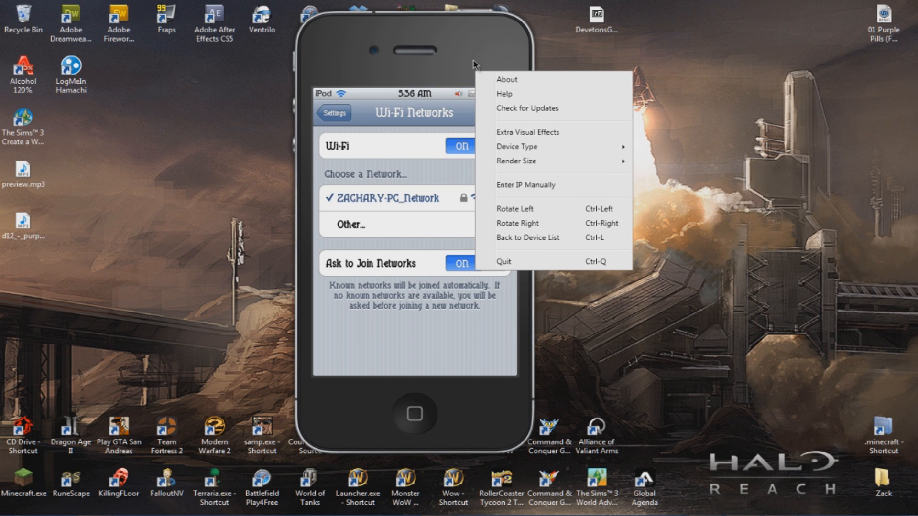
Quit ScreenSplitr and enlarge the Cyberduck browser at the device's root folder.
{"action": "left_click", "coordinate": [527, 255]}
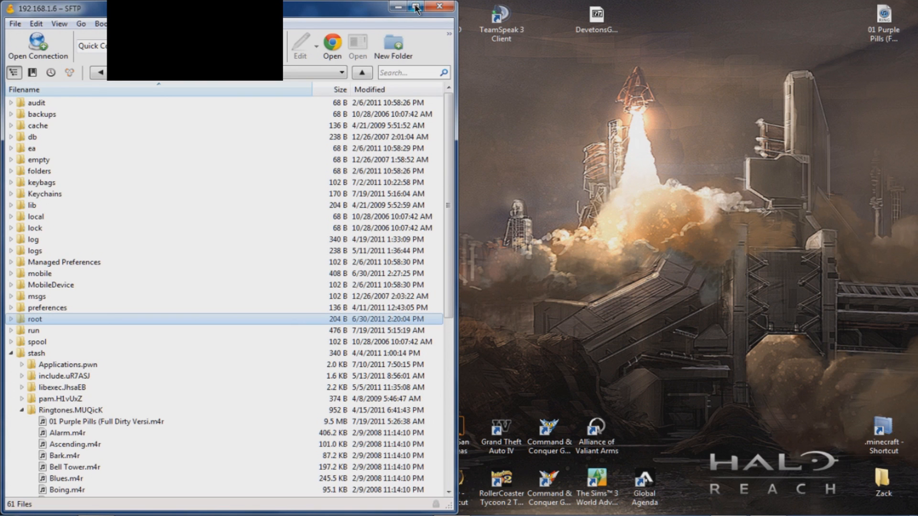
{"action": "left_click", "coordinate": [415, 7]}
{"action": "left_click", "coordinate": [827, 68]}
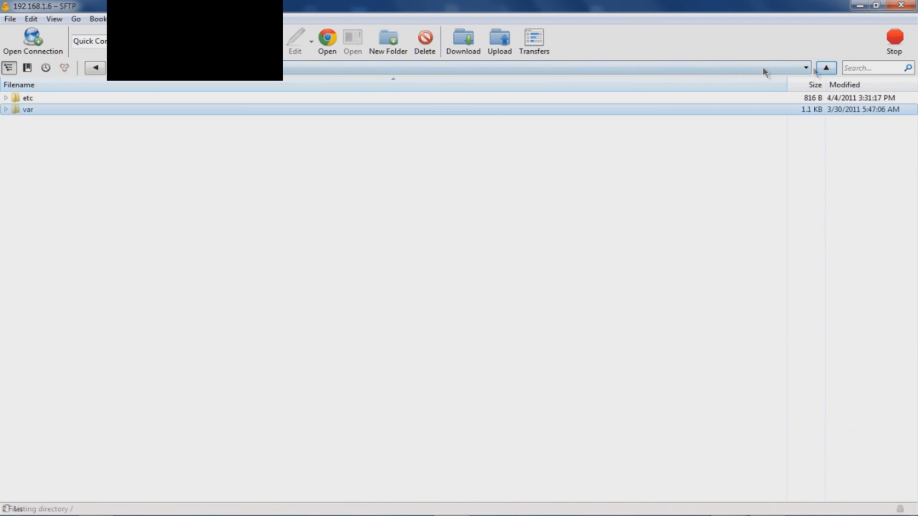
Show the saved bookmarks and start a new connection with the protocol list shown.
{"action": "left_click", "coordinate": [27, 67]}
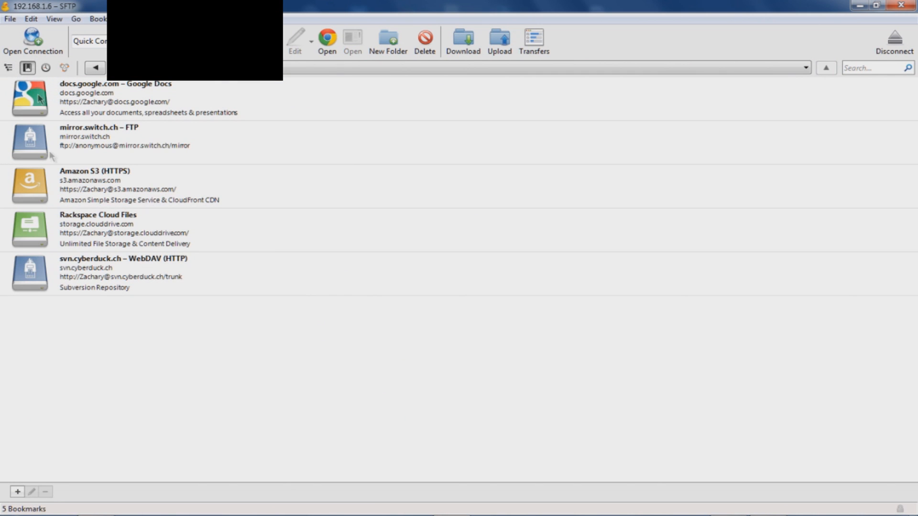
{"action": "left_click", "coordinate": [36, 39]}
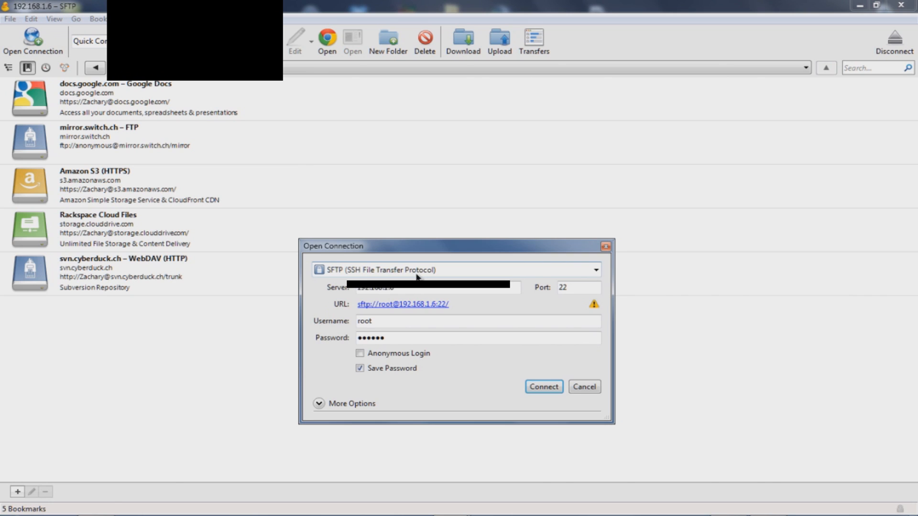
{"action": "left_click", "coordinate": [351, 271]}
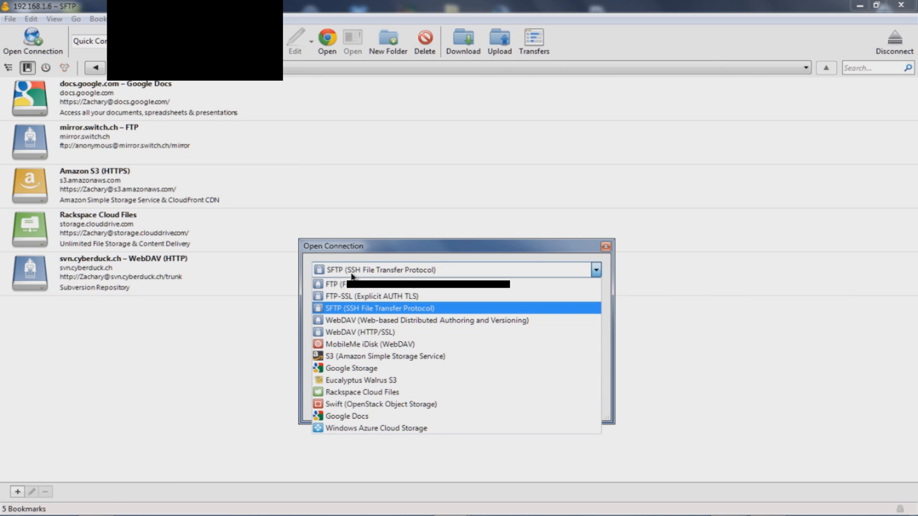
Connect over SFTP as root with the password and port entries checked.
{"action": "left_click", "coordinate": [352, 308]}
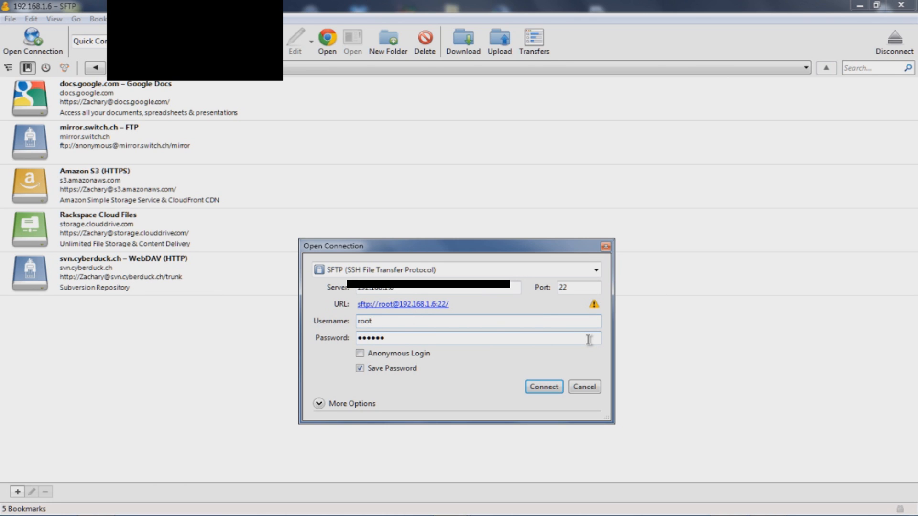
{"action": "left_click", "coordinate": [423, 338]}
{"action": "left_click", "coordinate": [577, 288]}
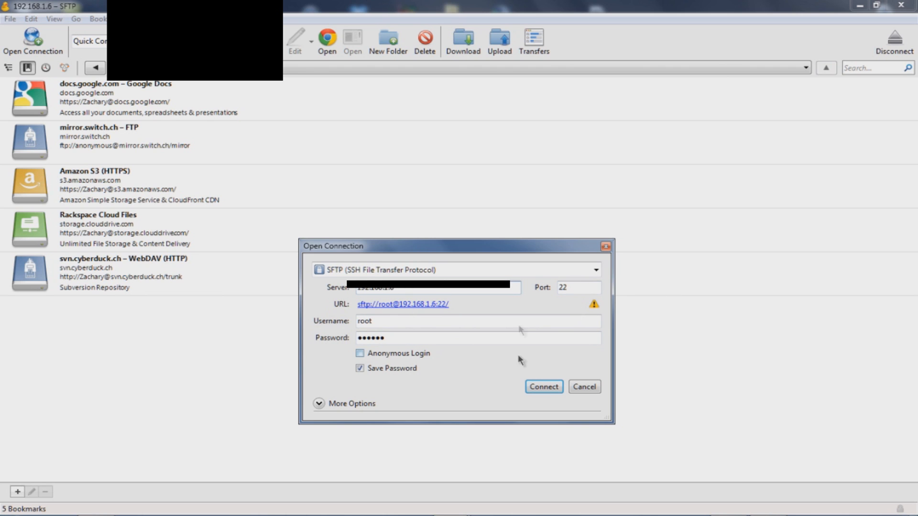
{"action": "left_click", "coordinate": [543, 387]}
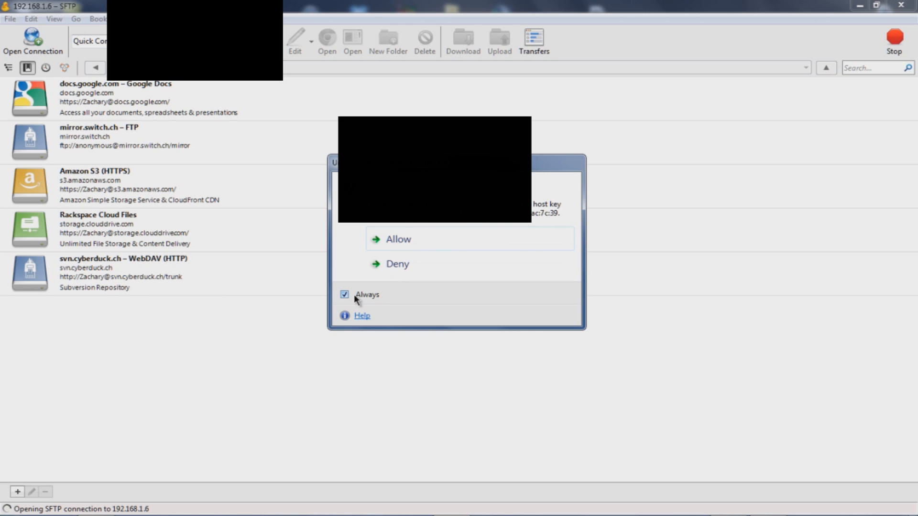
Always trust the iPod's host key and browse up to the root / of its file system.
{"action": "left_click", "coordinate": [398, 240]}
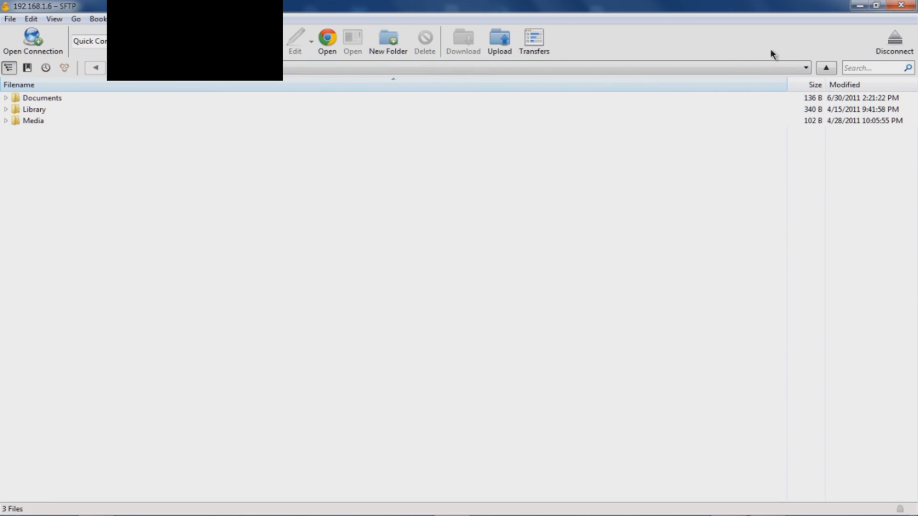
{"action": "left_click", "coordinate": [826, 68]}
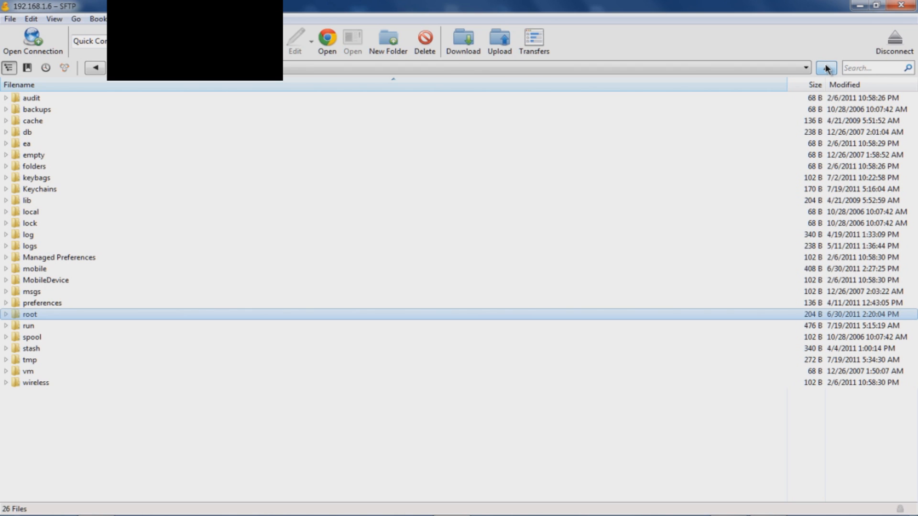
{"action": "left_click_drag", "start_coordinate": [340, 480], "coordinate": [165, 394]}
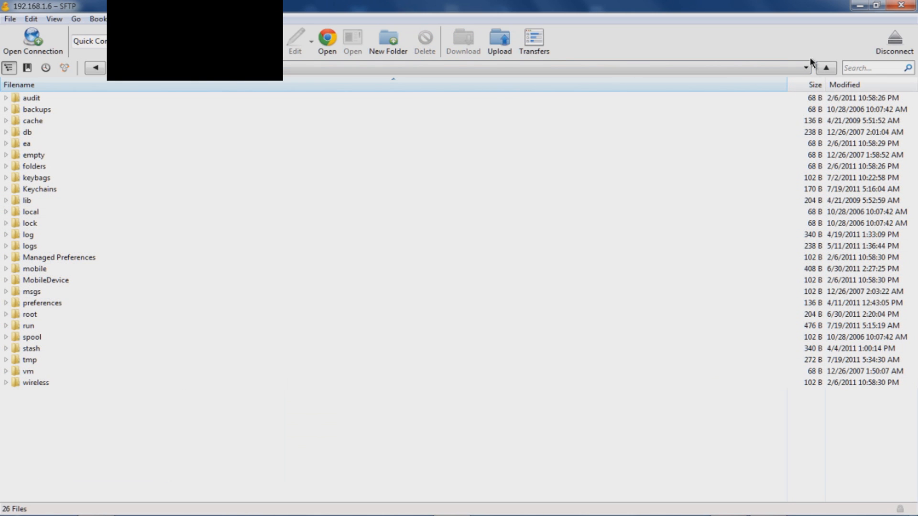
{"action": "left_click", "coordinate": [825, 67]}
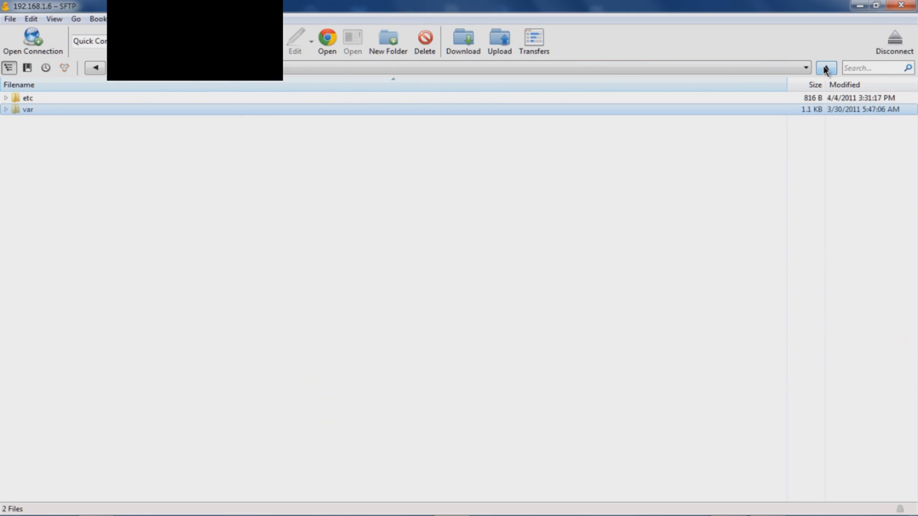
{"action": "left_click", "coordinate": [826, 68]}
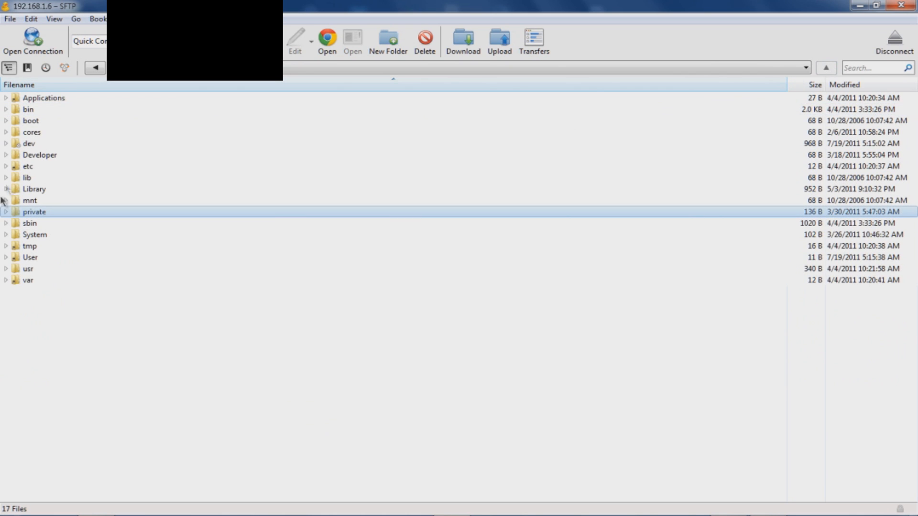
Expand private and var to show their subfolders, then minimize Cyberduck to the desktop.
{"action": "left_click", "coordinate": [5, 212]}
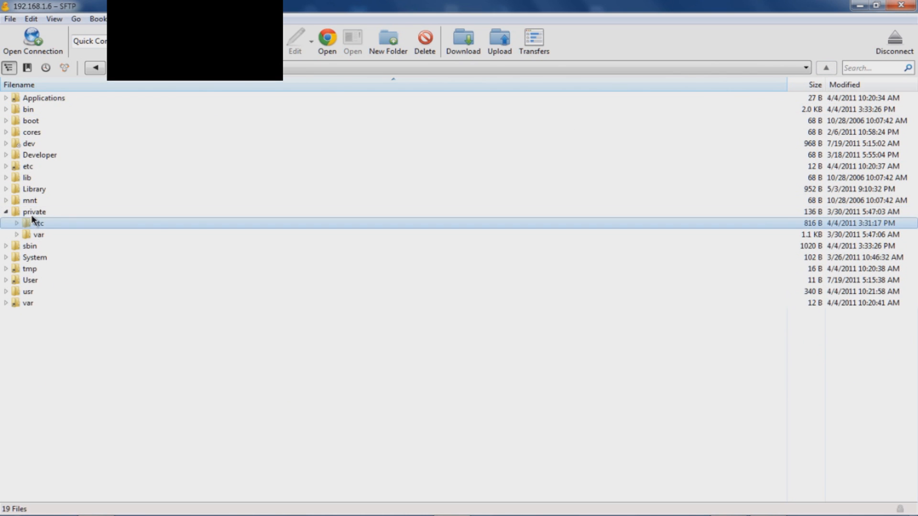
{"action": "left_click", "coordinate": [39, 236]}
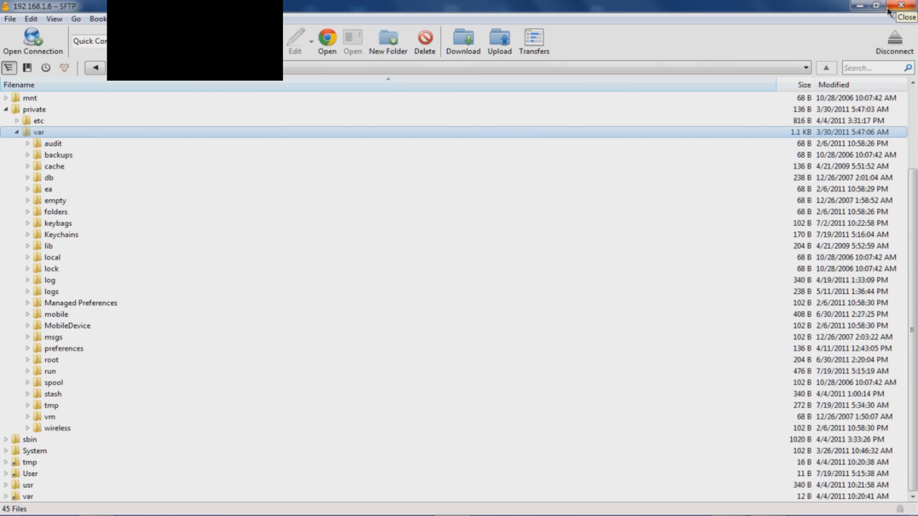
{"action": "left_click", "coordinate": [855, 9]}
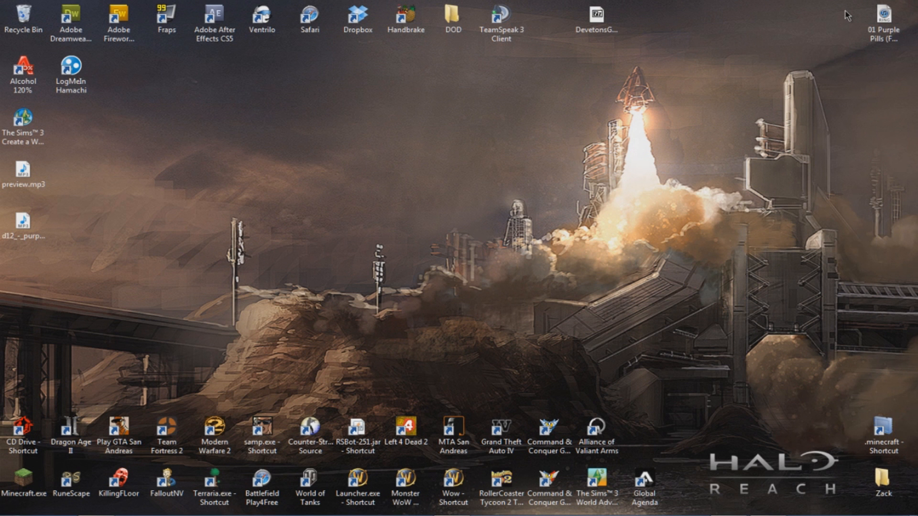